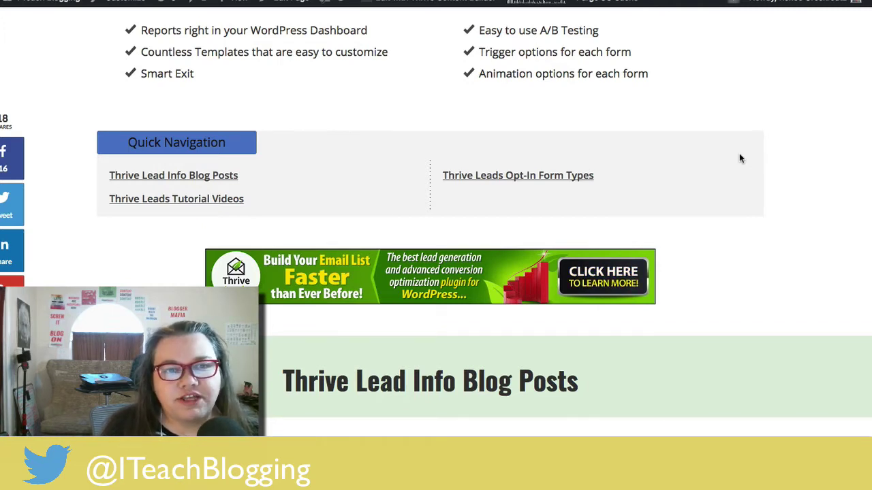
# Step: Scroll up and down through the Thrive Leads hub page to review its content
pyautogui.scroll(5, 740, 158)
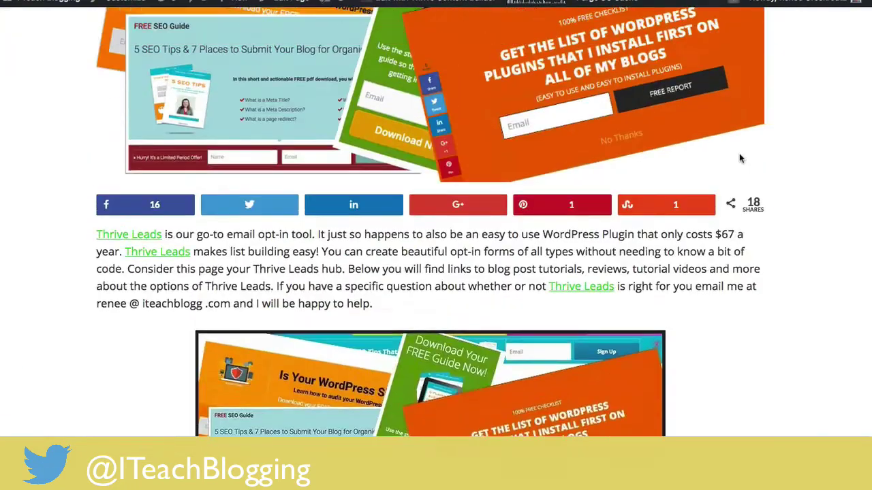
pyautogui.scroll(5, 741, 158)
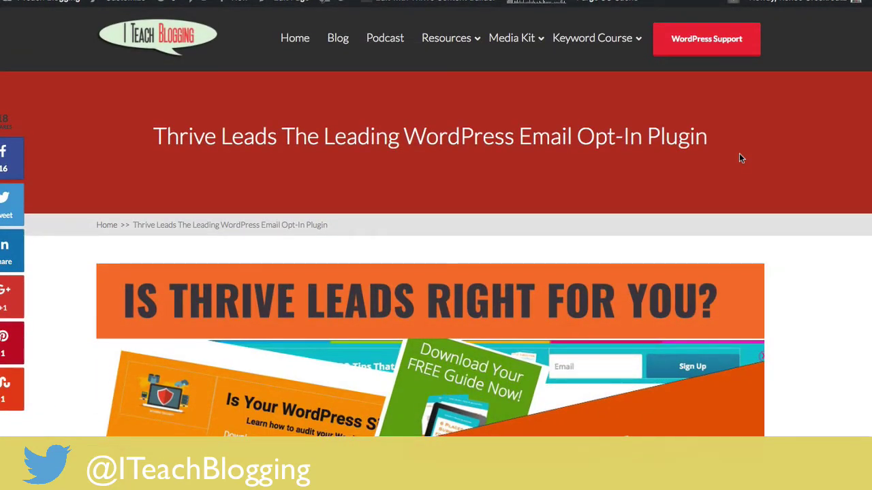
pyautogui.scroll(-3, 740, 158)
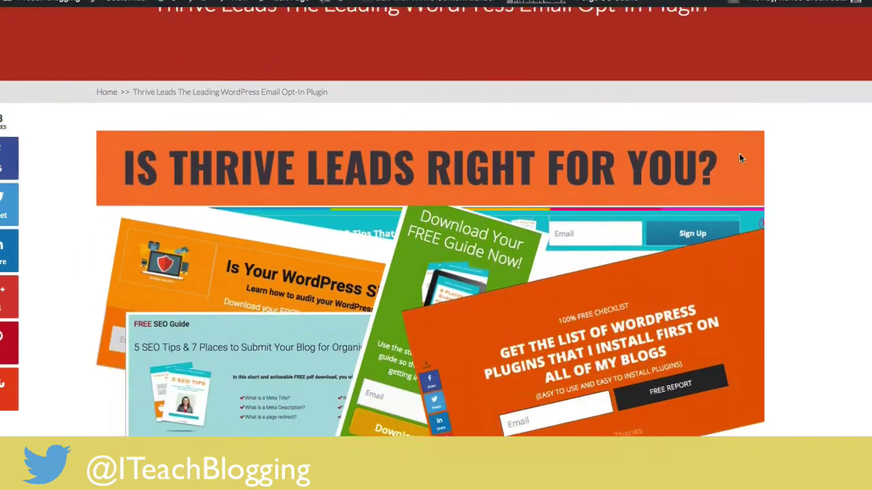
pyautogui.scroll(-10, 741, 158)
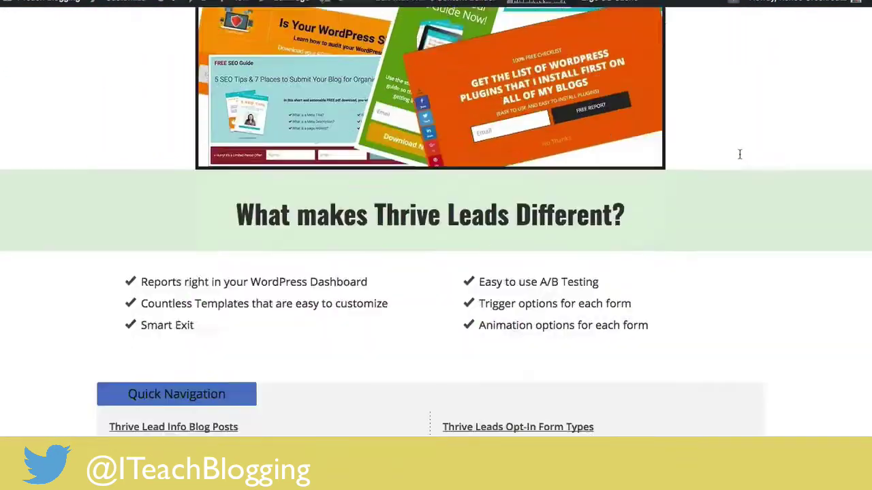
pyautogui.scroll(-12, 740, 155)
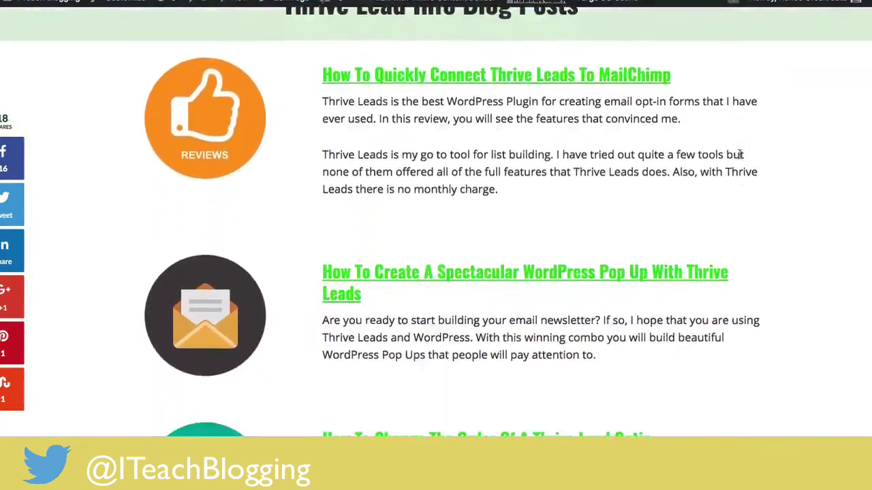
pyautogui.scroll(-12, 740, 157)
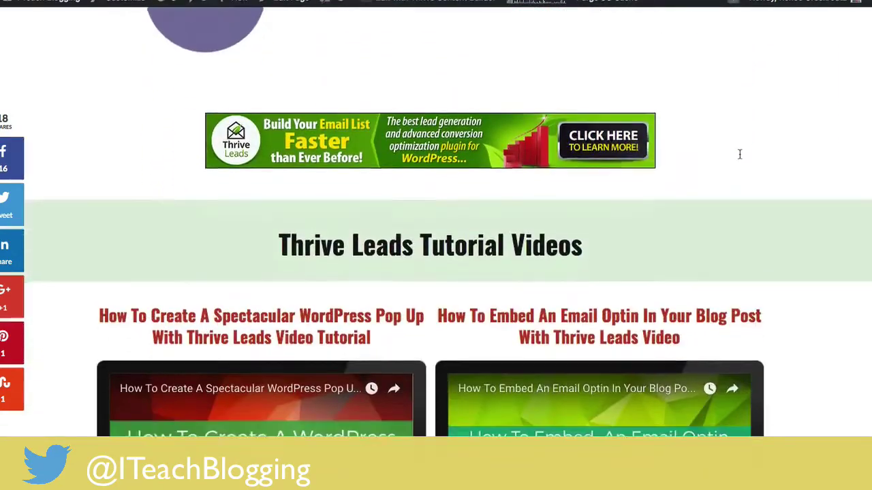
pyautogui.scroll(-12, 741, 159)
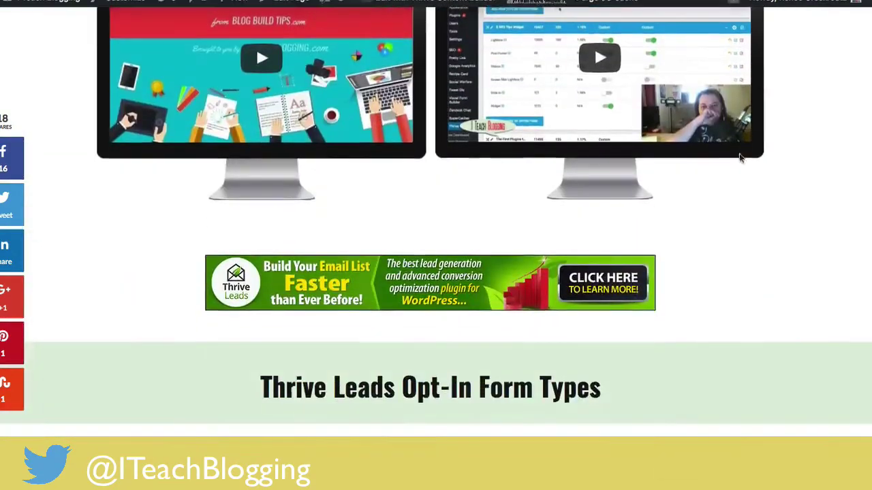
pyautogui.scroll(-12, 741, 159)
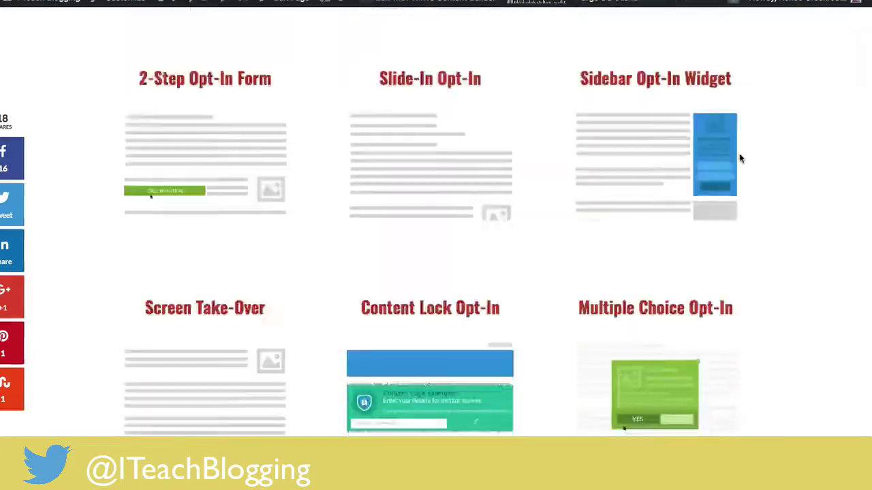
pyautogui.scroll(-2, 741, 158)
pyautogui.scroll(20, 741, 158)
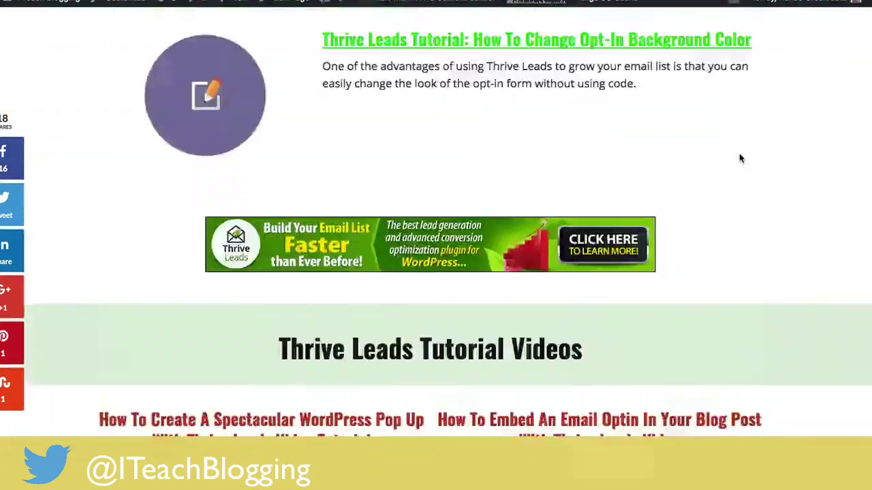
pyautogui.scroll(15, 741, 158)
pyautogui.scroll(-8, 741, 159)
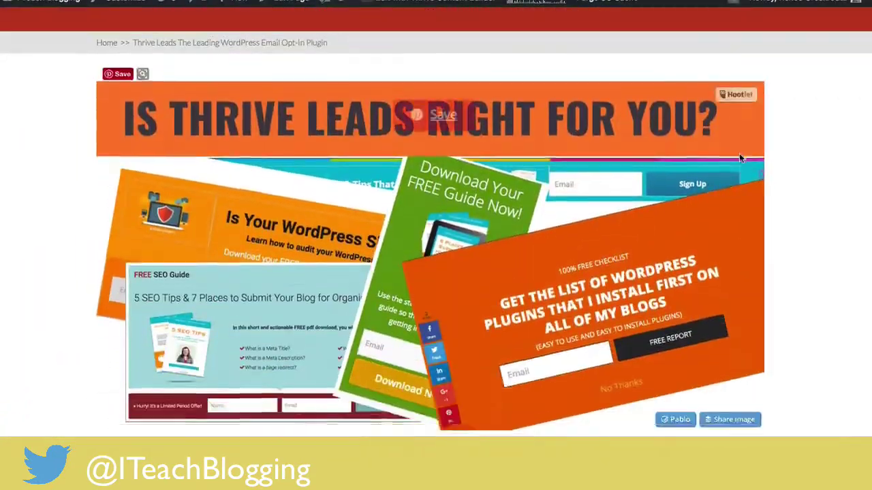
pyautogui.scroll(-8, 741, 159)
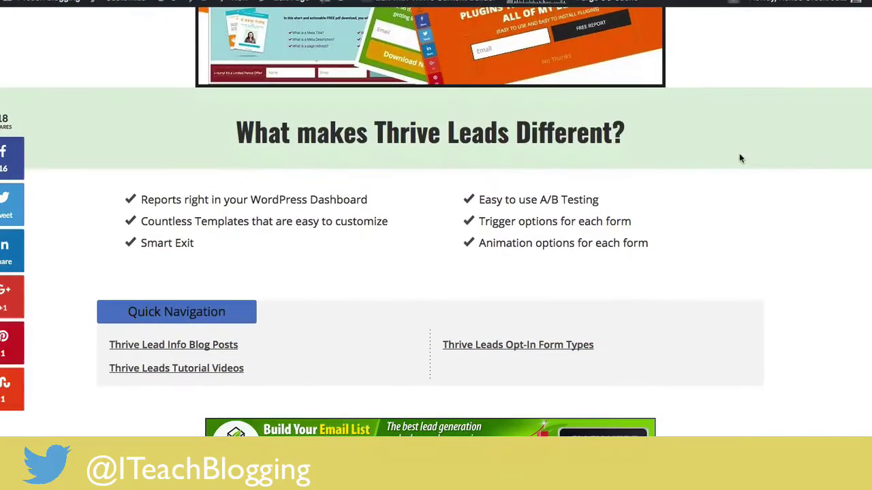
pyautogui.scroll(-3, 802, 158)
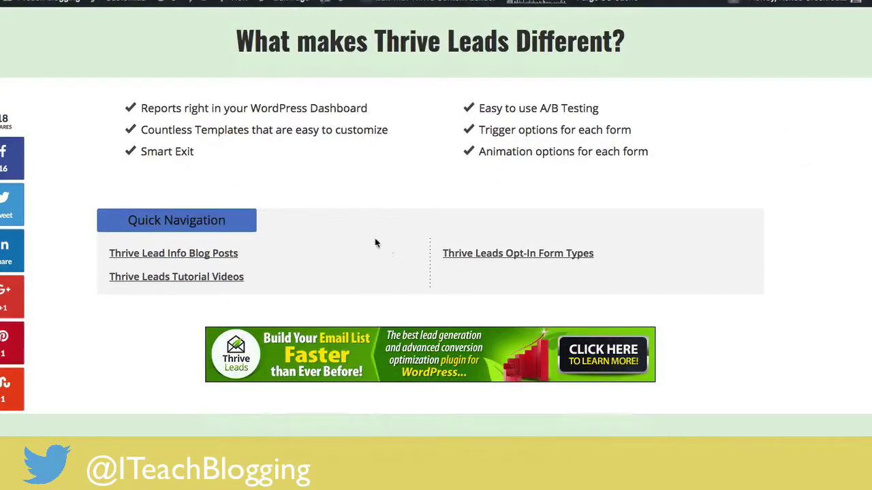
pyautogui.scroll(-1, 338, 222)
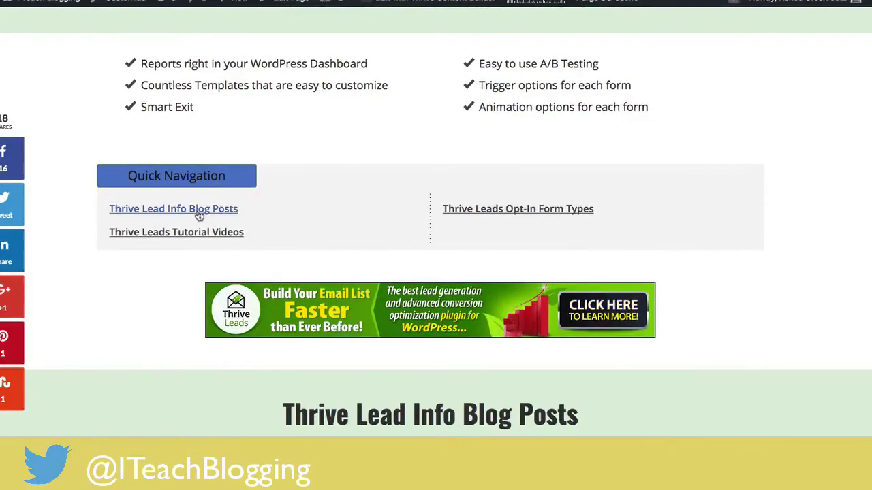
# Step: Jump to the Thrive Lead Info Blog Posts and Tutorial Videos sections via the page links
pyautogui.click(199, 210)
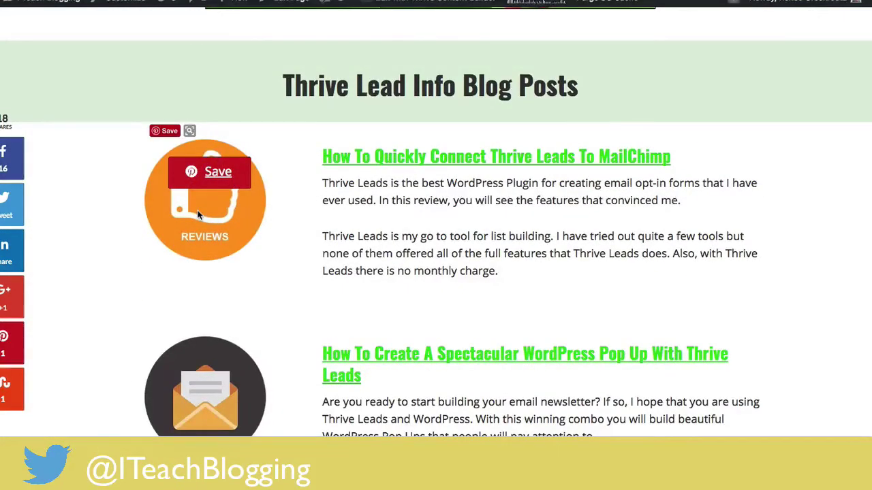
pyautogui.scroll(7, 201, 214)
pyautogui.scroll(-1, 203, 211)
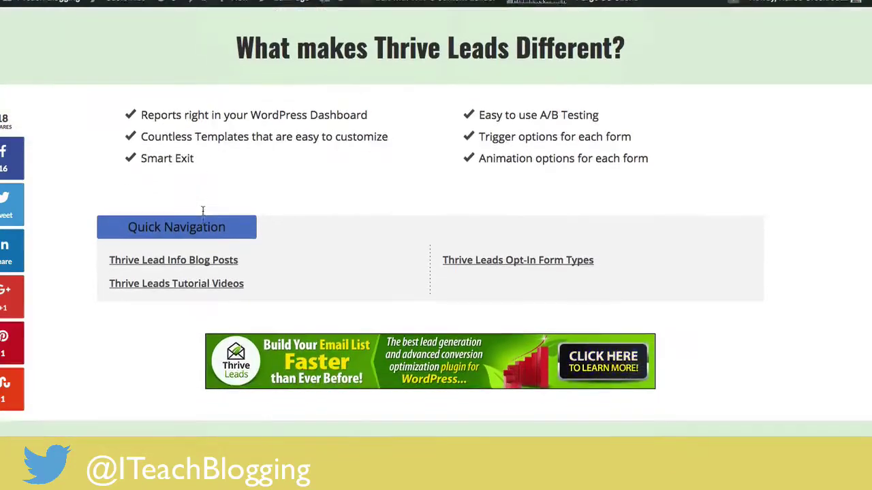
pyautogui.click(163, 279)
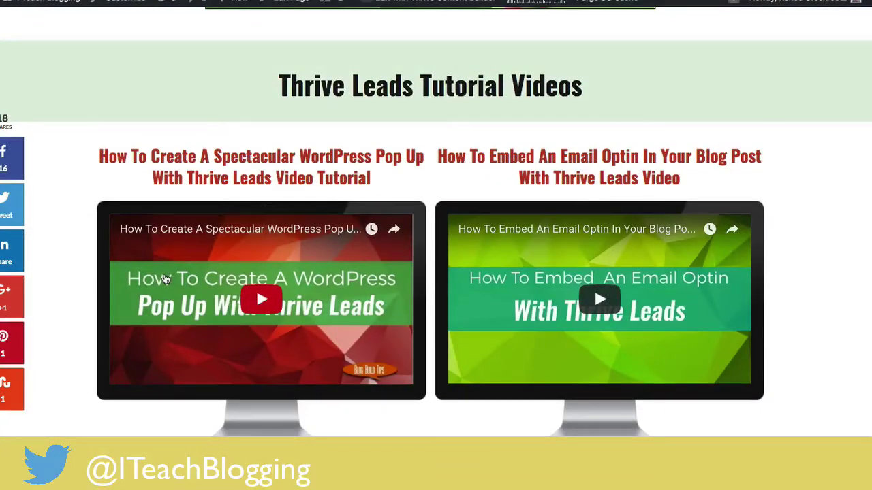
pyautogui.scroll(-5, 165, 276)
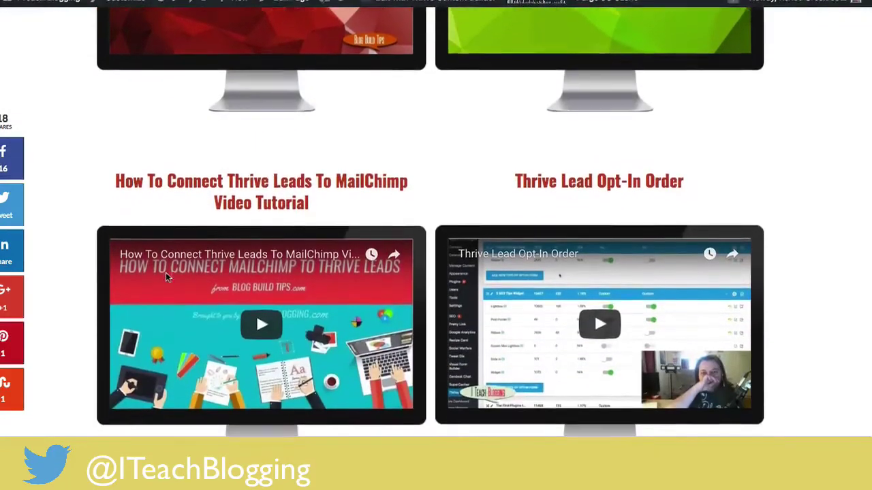
pyautogui.scroll(15, 167, 278)
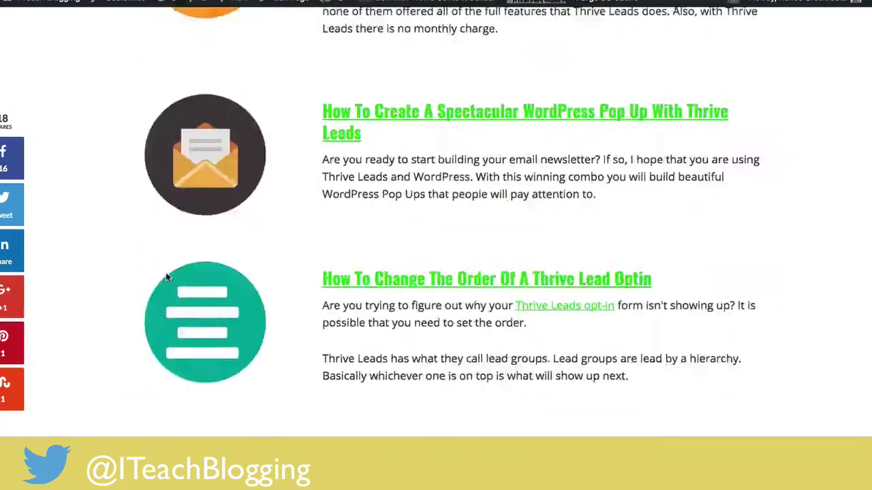
pyautogui.scroll(-3, 167, 276)
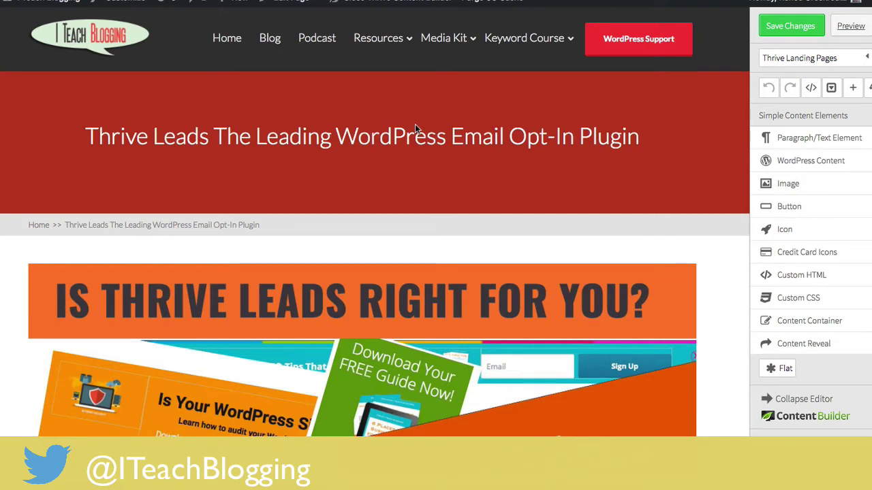
pyautogui.scroll(-5, 414, 127)
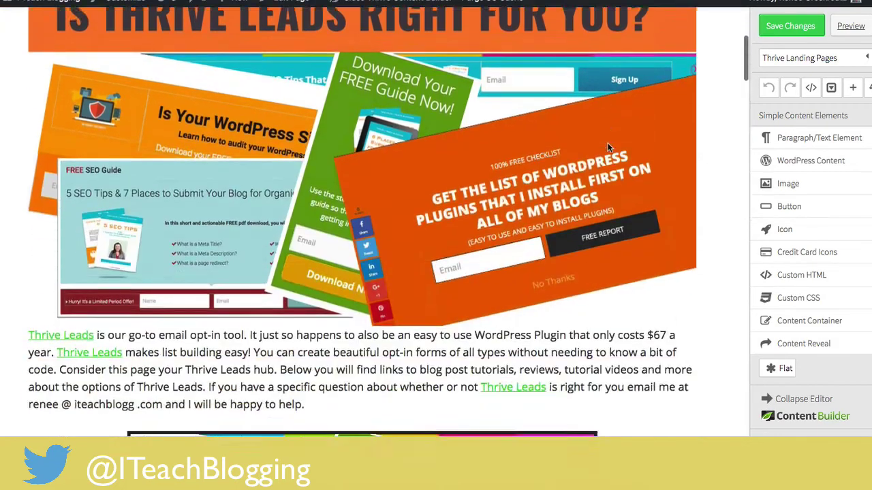
pyautogui.scroll(-5, 608, 148)
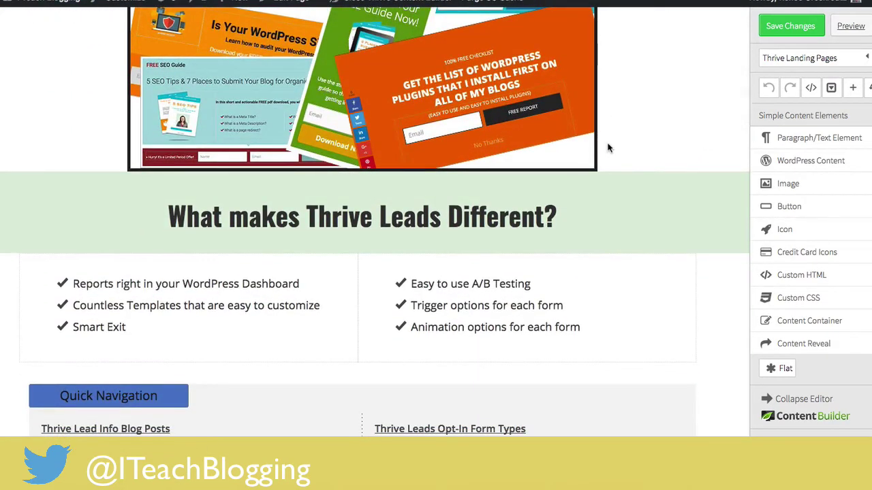
pyautogui.scroll(-3, 608, 147)
pyautogui.scroll(-1, 609, 148)
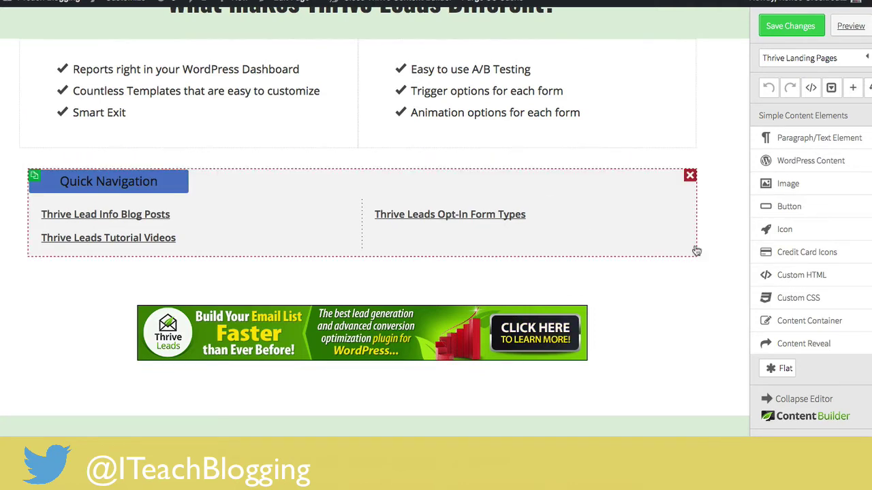
# Step: Drag a Table of Contents element from the sidebar onto the page above Quick Navigation
pyautogui.scroll(-5, 789, 198)
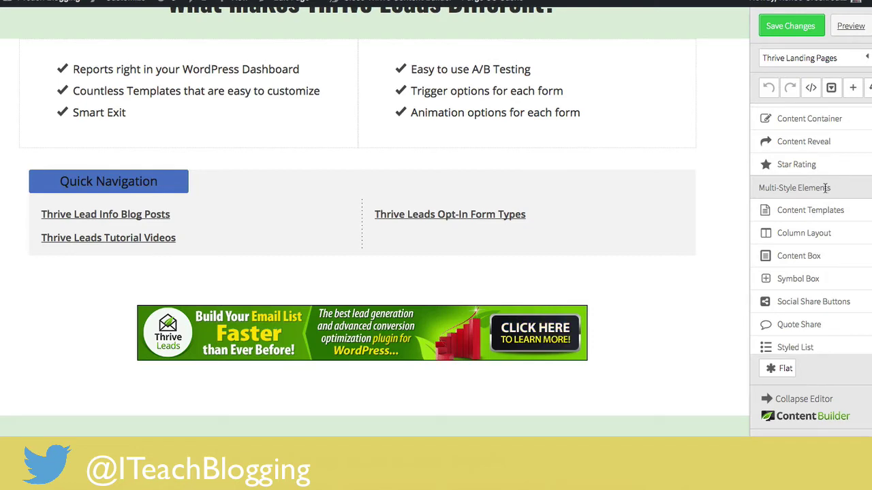
pyautogui.scroll(-5, 827, 189)
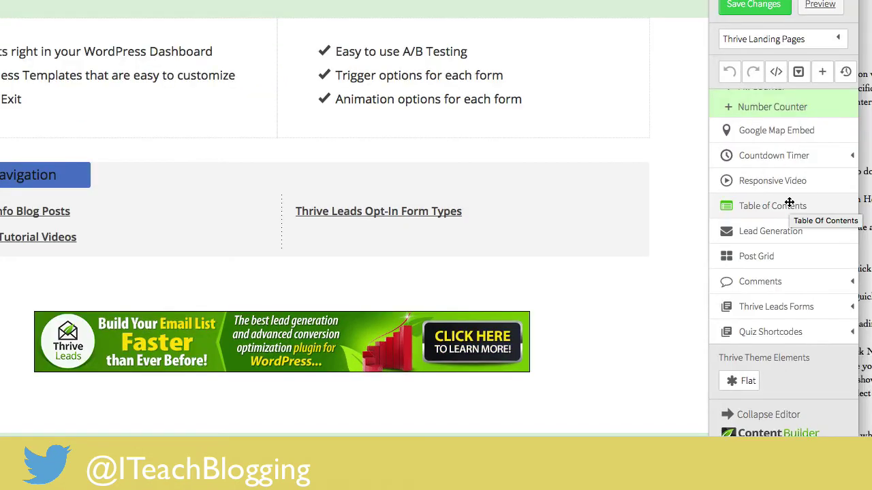
pyautogui.moveTo(788, 203); pyautogui.dragTo(622, 181)
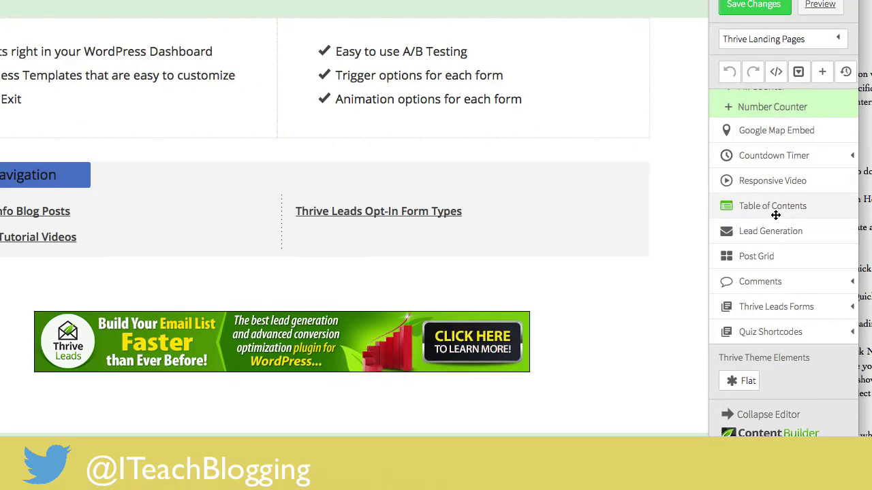
pyautogui.scroll(-1, 770, 194)
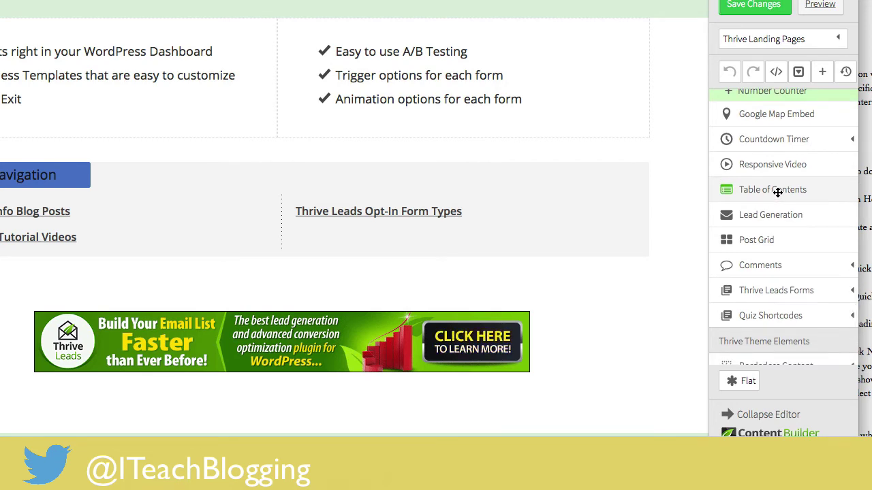
pyautogui.moveTo(778, 192); pyautogui.dragTo(376, 162)
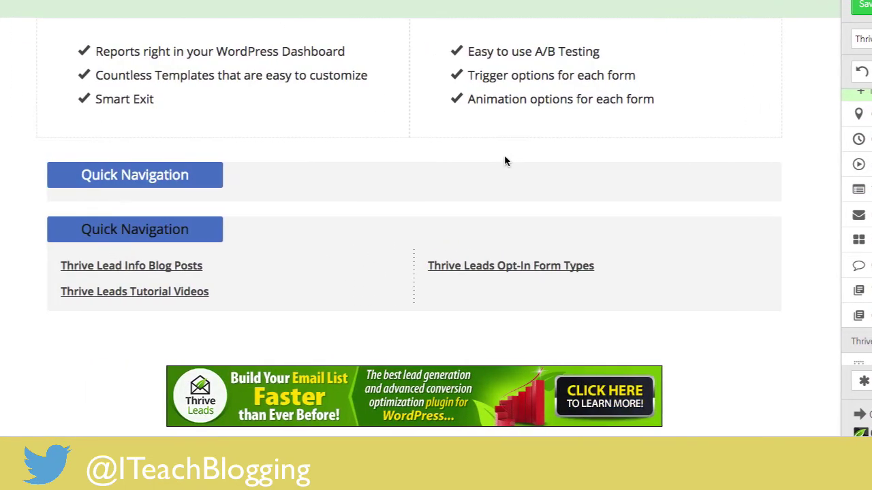
# Step: Uncheck H1 in the new Table of Contents settings and update it to list H2 and H3 headings
pyautogui.click(298, 185)
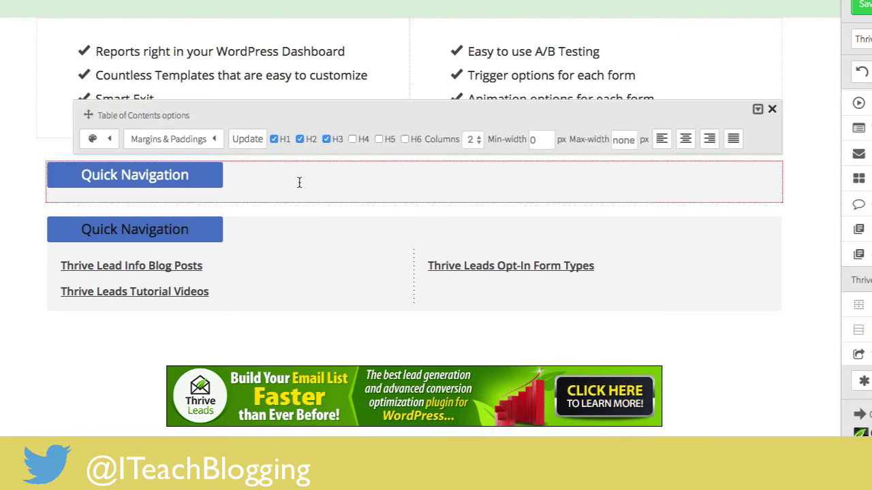
pyautogui.click(274, 140)
pyautogui.click(247, 139)
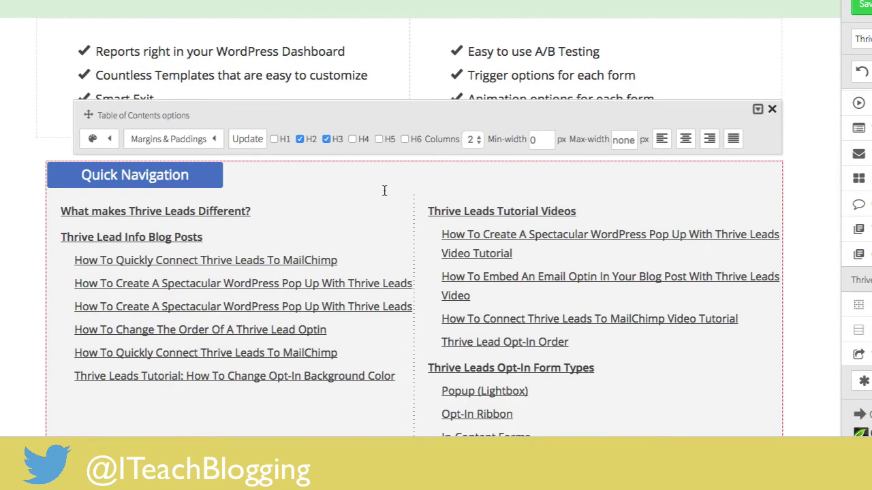
pyautogui.scroll(-3, 391, 192)
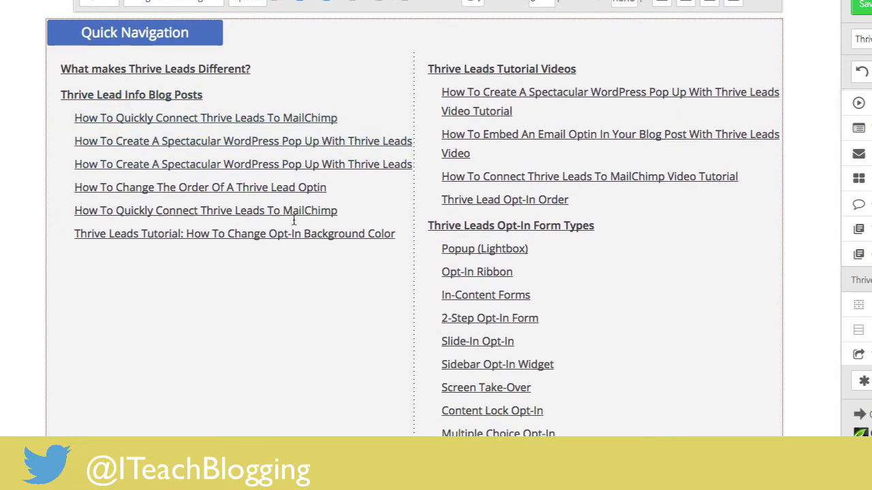
pyautogui.scroll(1, 294, 219)
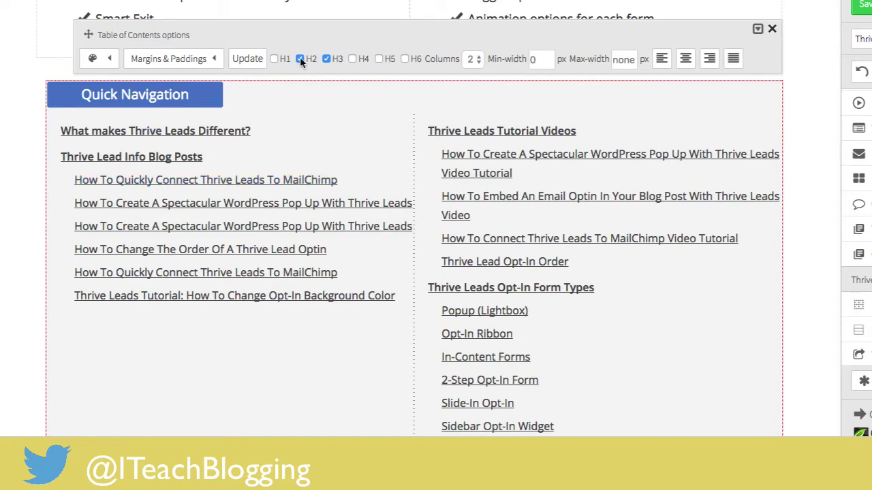
# Step: Limit the upper table of contents to H2 headings only and update it
pyautogui.click(247, 59)
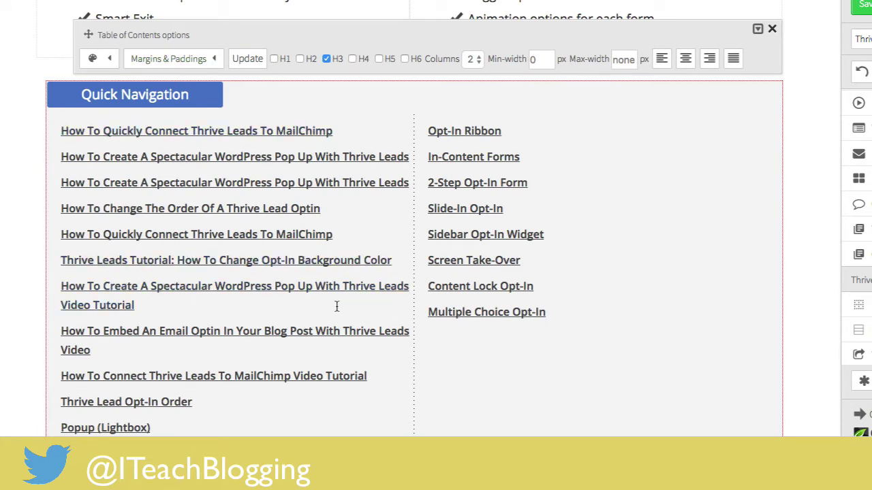
pyautogui.click(300, 59)
pyautogui.click(240, 59)
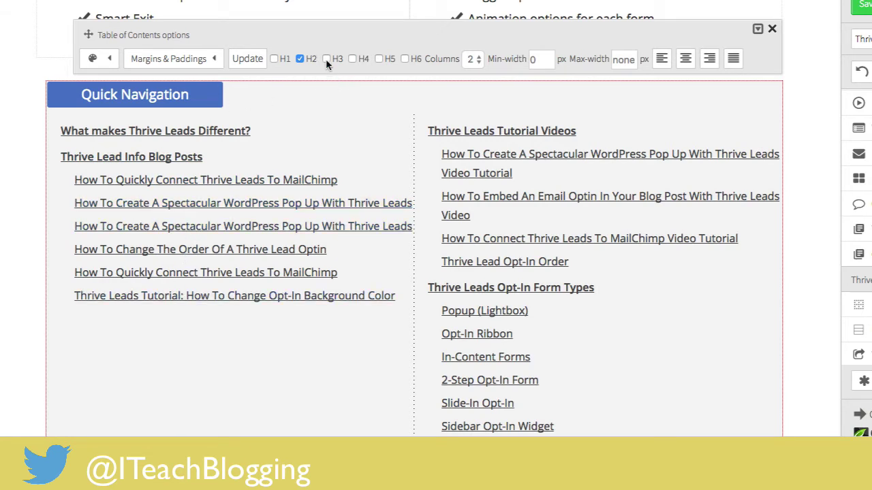
pyautogui.click(247, 59)
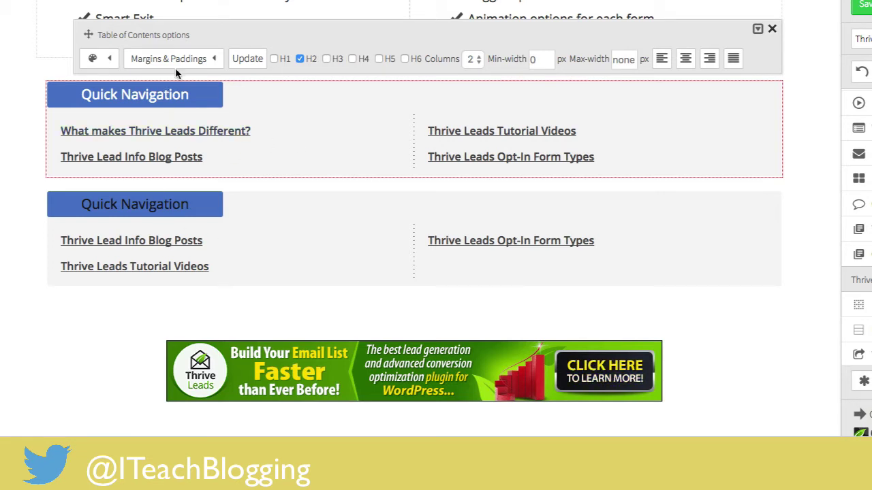
# Step: Update the lower table of contents to match the upper one, then close its settings
pyautogui.click(351, 232)
pyautogui.click(242, 170)
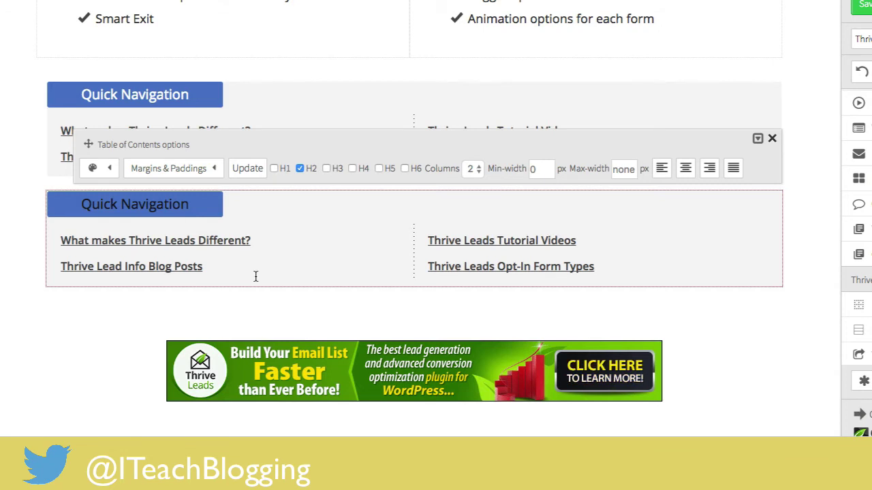
pyautogui.click(286, 306)
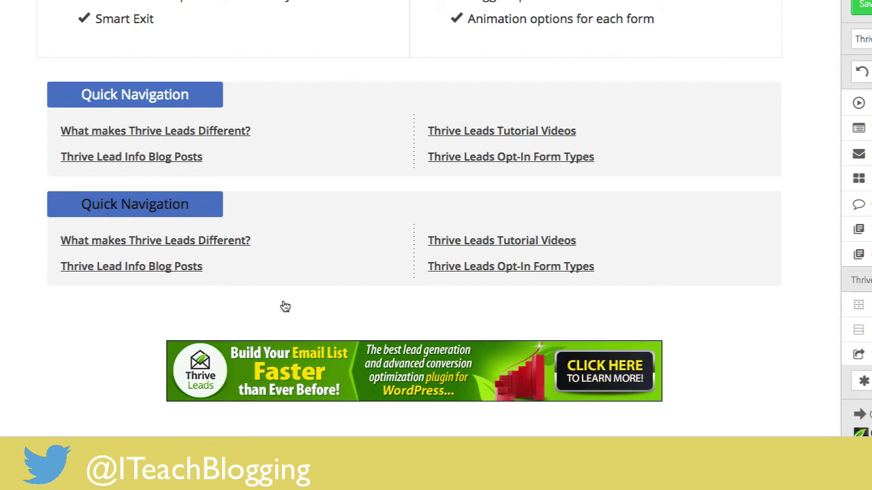
pyautogui.click(303, 248)
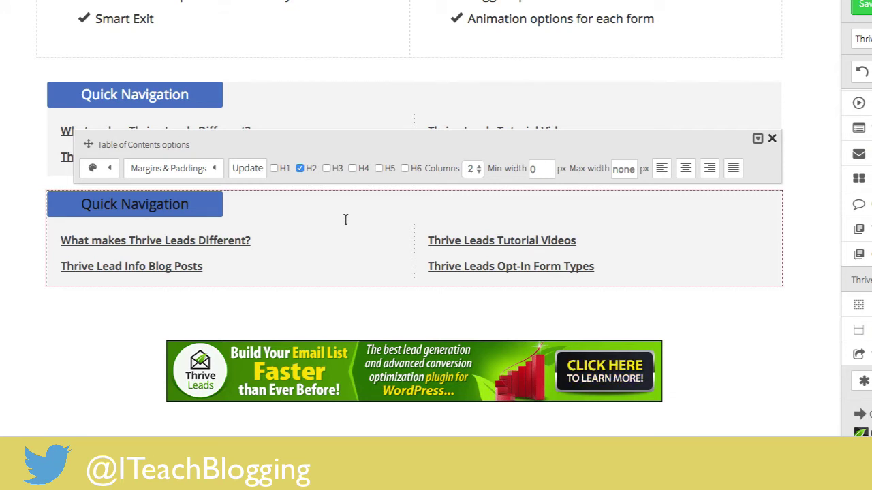
pyautogui.click(313, 318)
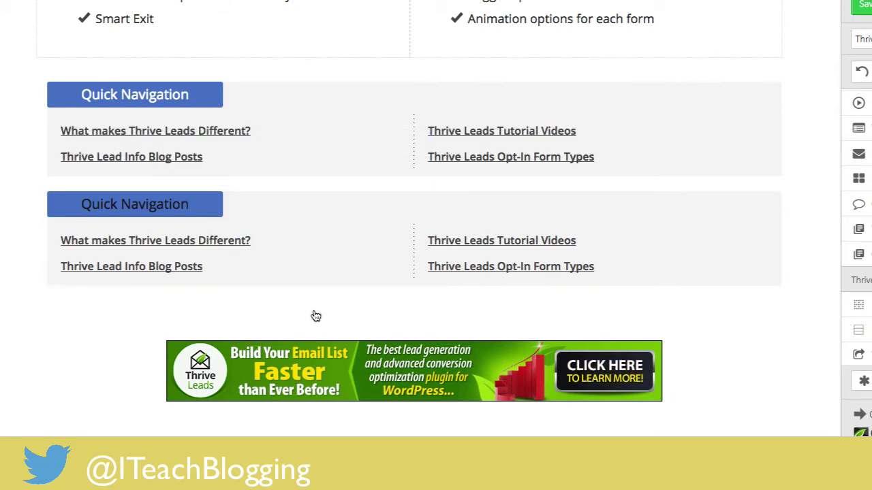
# Step: Replace the upper box heading 'Quick Navigation' with 'Click here or the section that you want'
pyautogui.click(204, 95)
pyautogui.moveTo(203, 95); pyautogui.dragTo(49, 92)
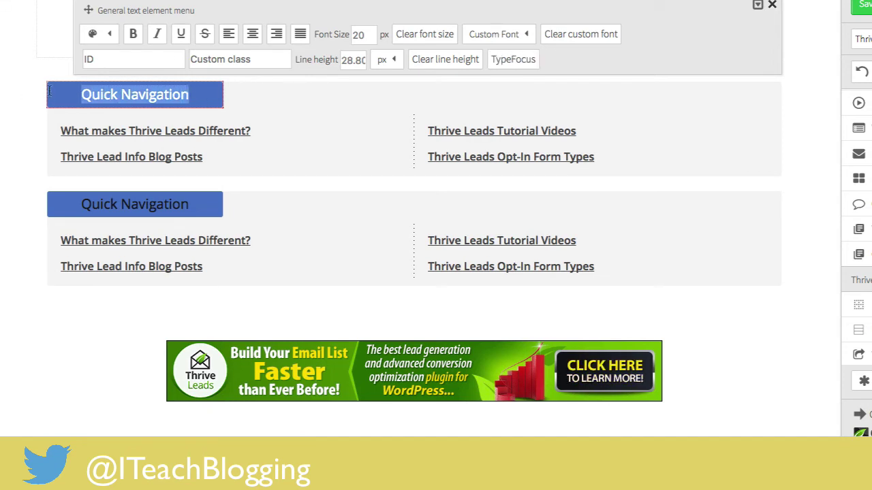
pyautogui.write('All a')
pyautogui.press('BackSpace')
pyautogui.write('About Thrive Leads')
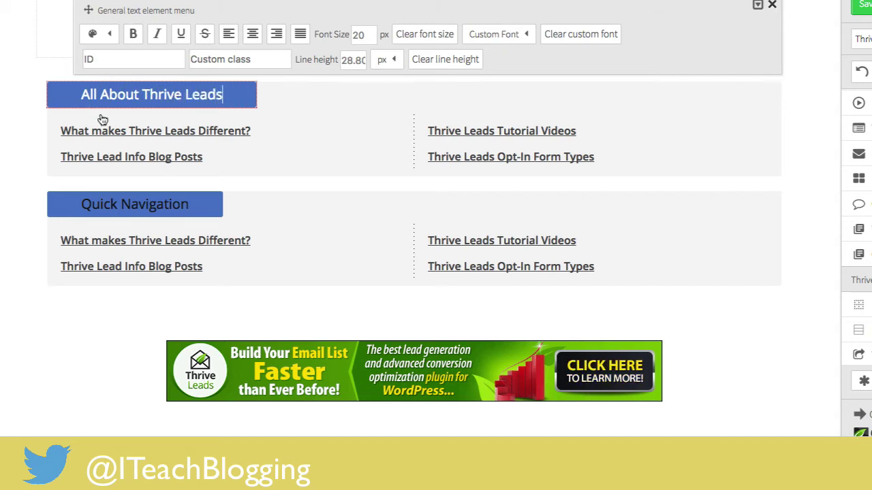
pyautogui.moveTo(233, 94); pyautogui.dragTo(66, 85)
pyautogui.write('C')
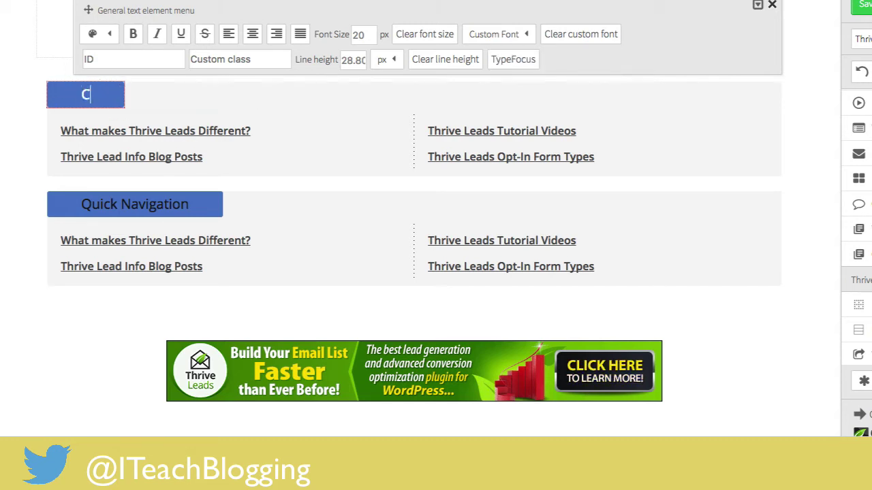
pyautogui.write('lick here or ')
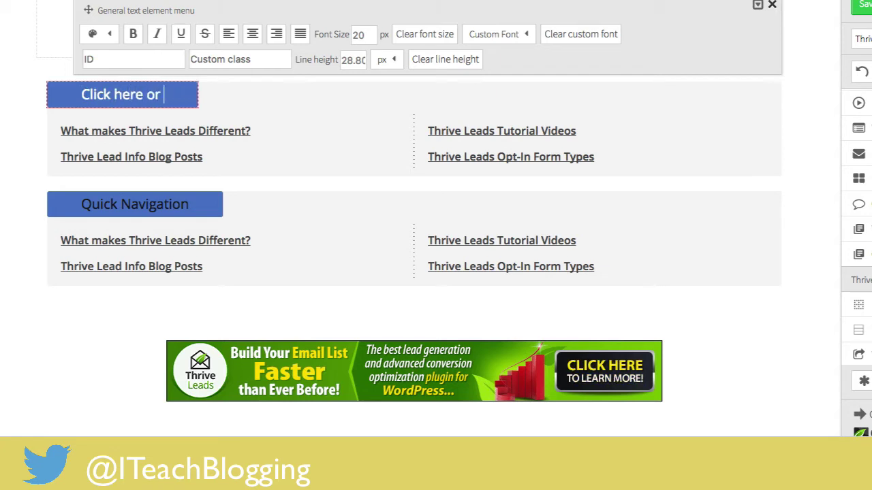
pyautogui.write('the section that you want')
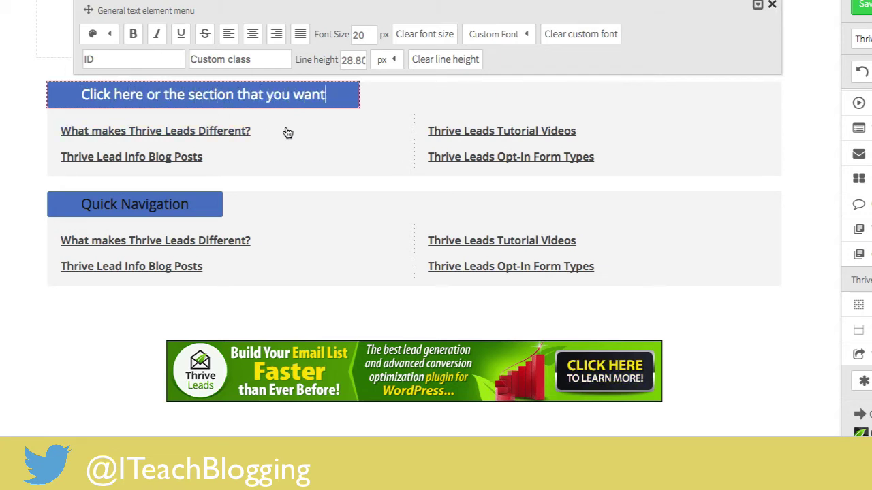
pyautogui.click(313, 132)
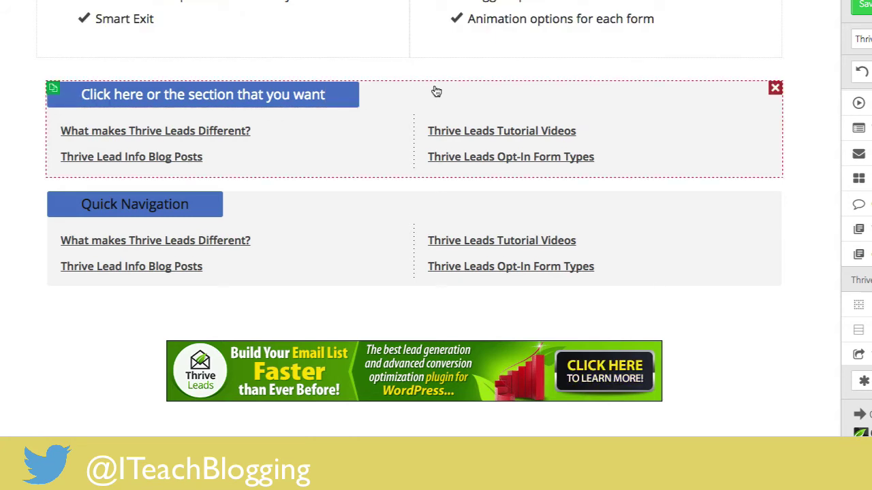
# Step: Change the new header text colour to green
pyautogui.click(349, 101)
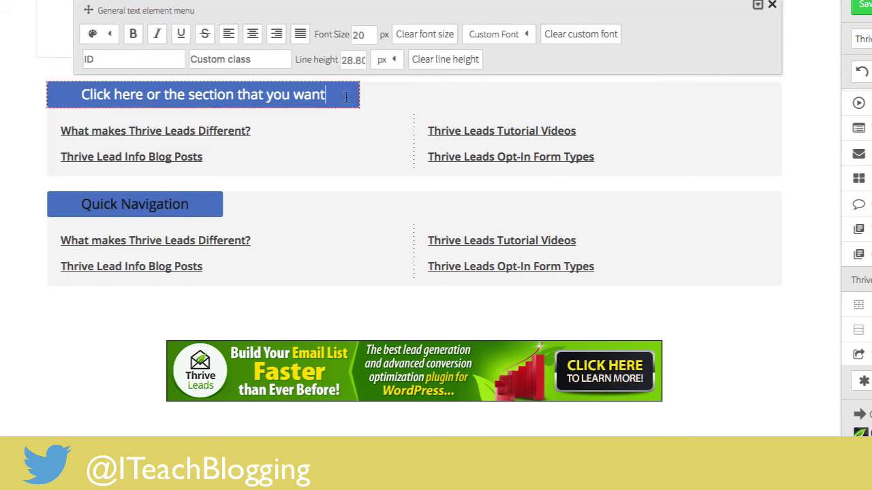
pyautogui.click(99, 38)
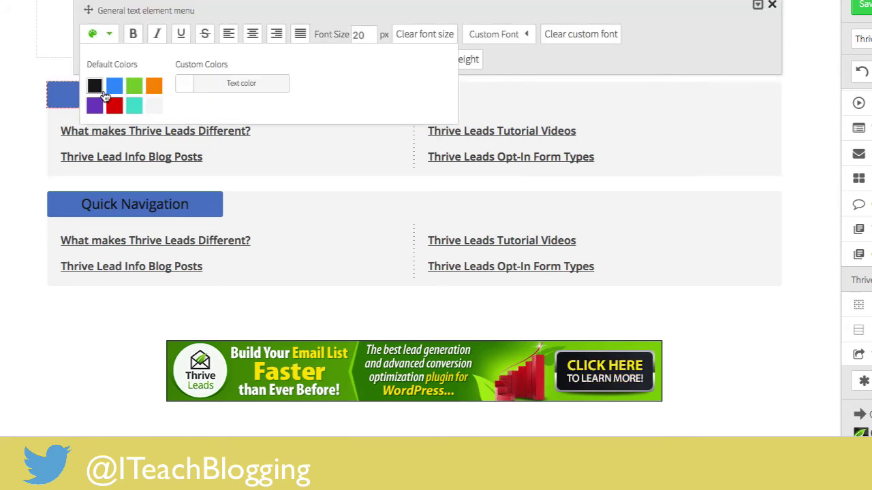
pyautogui.click(136, 91)
pyautogui.click(319, 144)
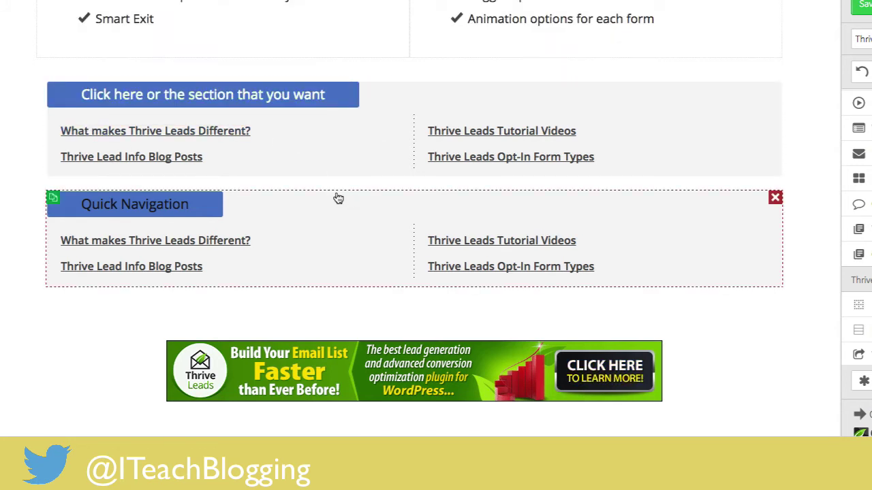
# Step: Set the upper contents box's header background colour to dark blue
pyautogui.click(355, 143)
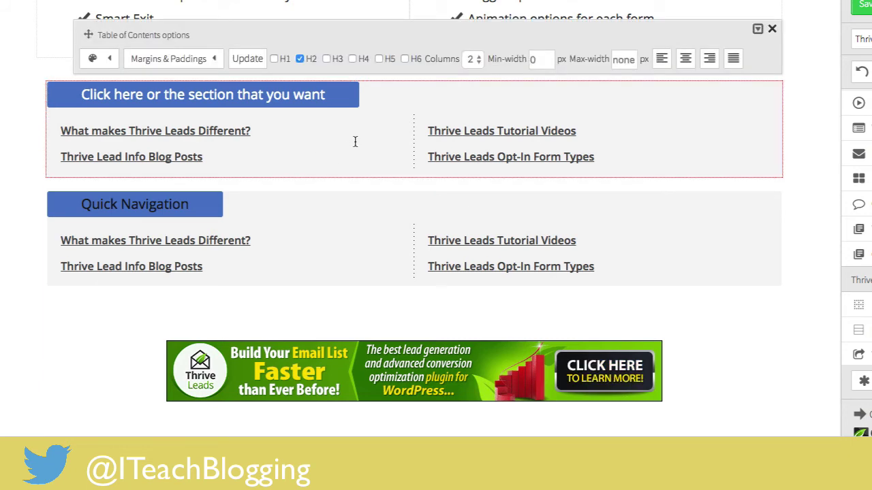
pyautogui.click(102, 61)
pyautogui.moveTo(86, 33); pyautogui.dragTo(102, 219)
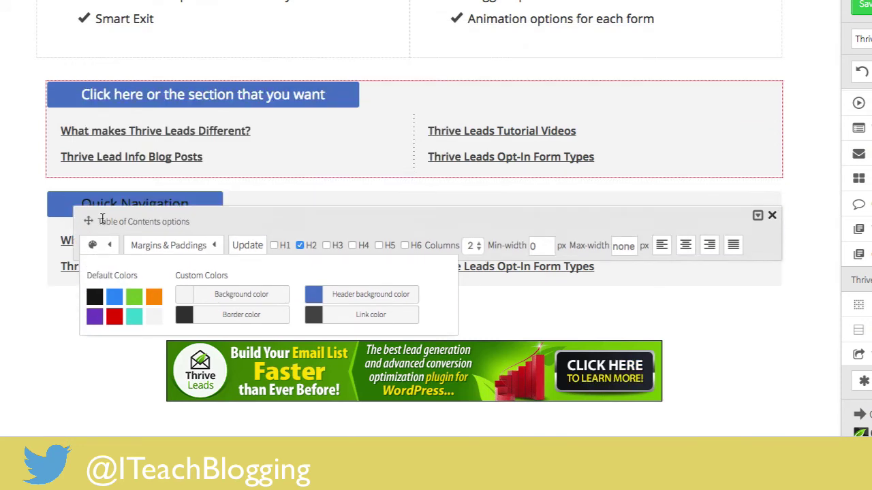
pyautogui.click(93, 244)
pyautogui.click(380, 295)
pyautogui.click(282, 147)
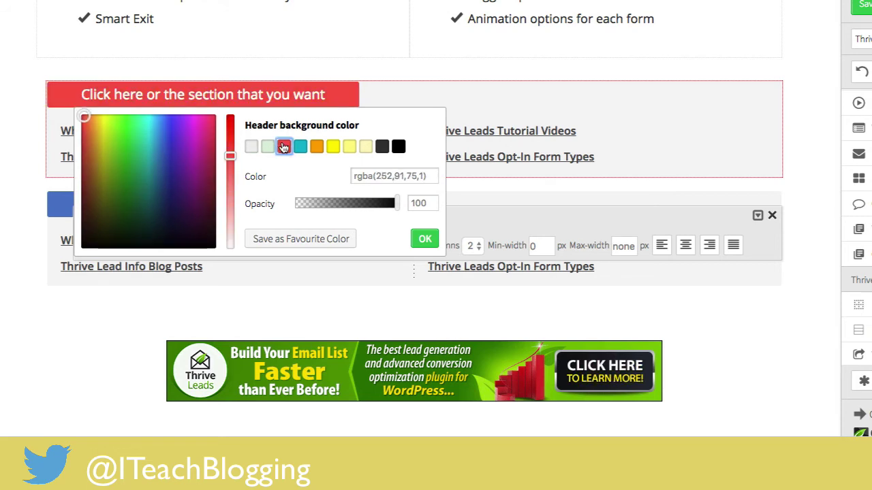
pyautogui.click(150, 175)
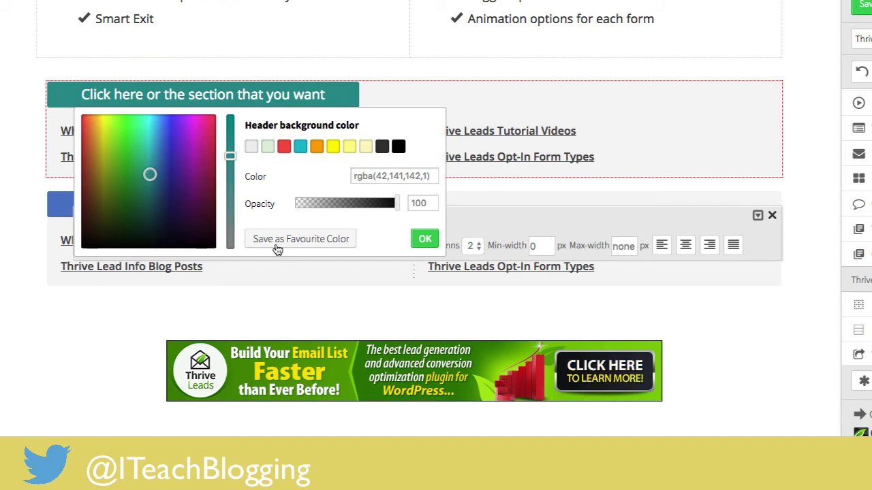
pyautogui.moveTo(434, 176); pyautogui.dragTo(347, 175)
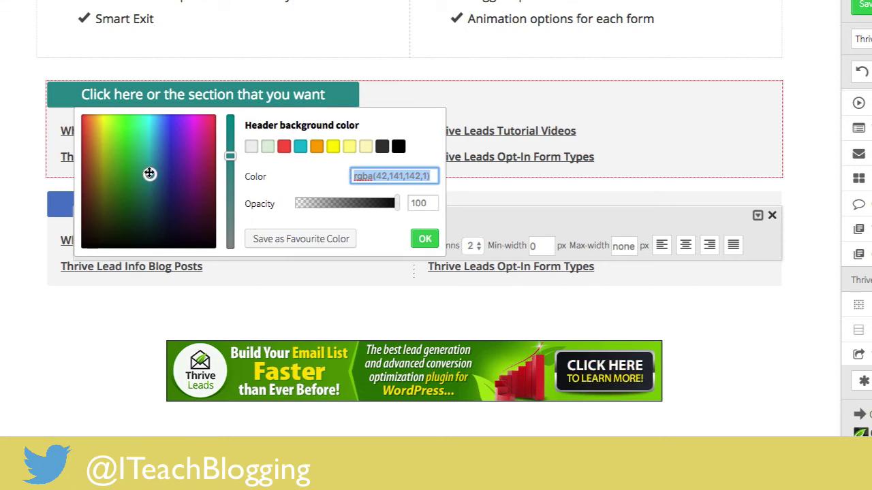
pyautogui.moveTo(151, 174)
pyautogui.mouseDown()
pyautogui.moveTo(156, 140)
pyautogui.moveTo(170, 136)
pyautogui.moveTo(177, 187)
pyautogui.mouseUp()
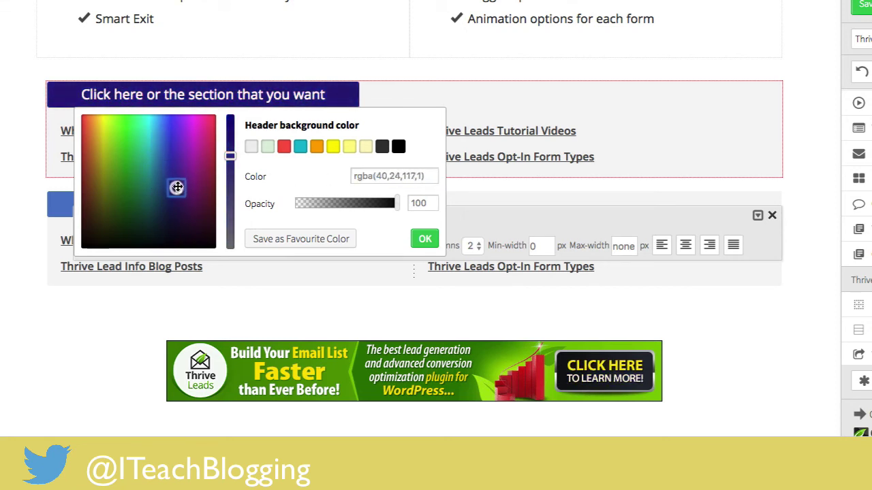
pyautogui.click(427, 239)
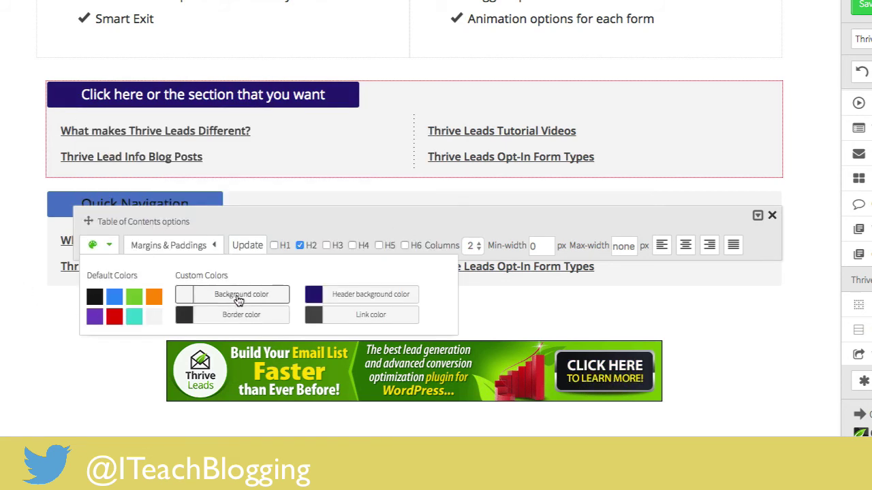
# Step: Set the contents box background to light green and save the page
pyautogui.click(238, 295)
pyautogui.click(267, 148)
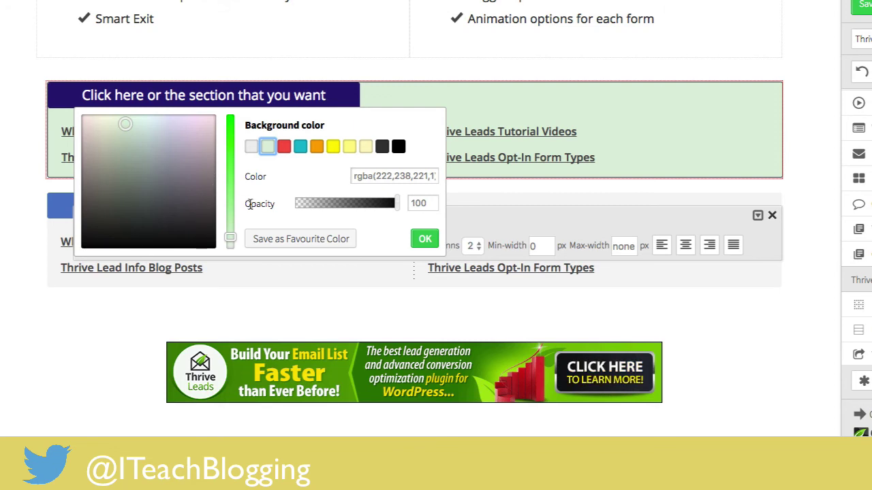
pyautogui.click(424, 240)
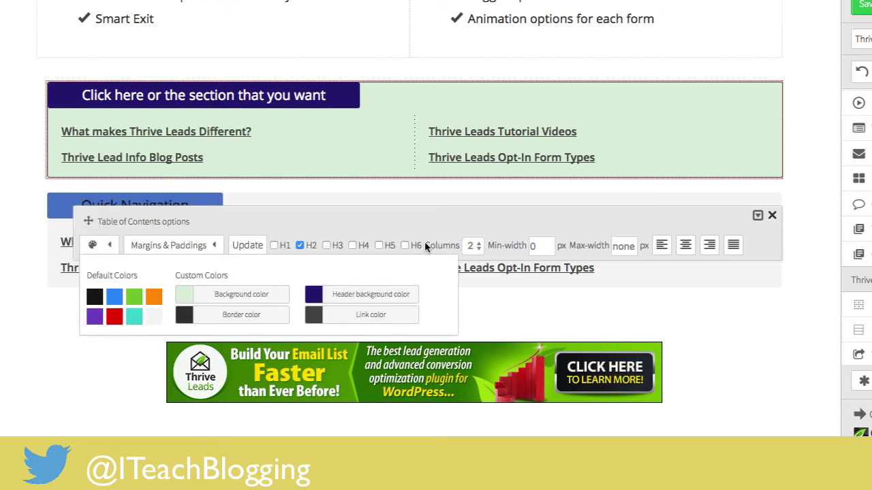
pyautogui.click(719, 316)
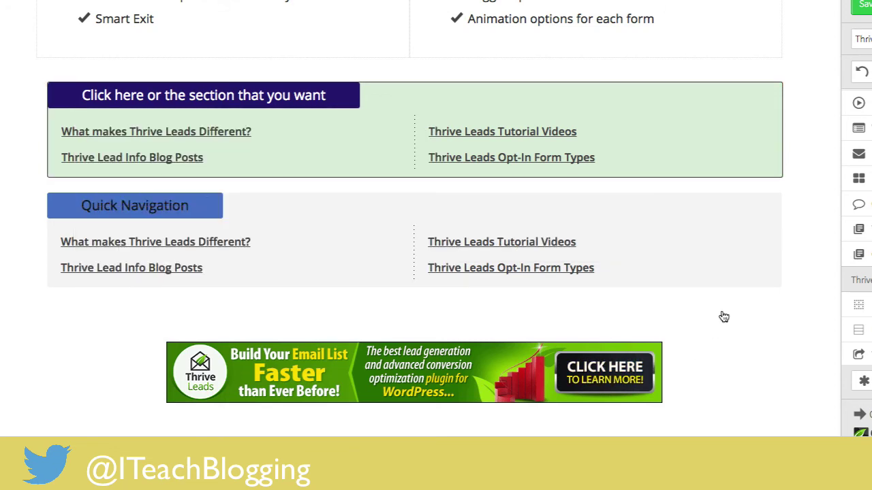
pyautogui.click(641, 164)
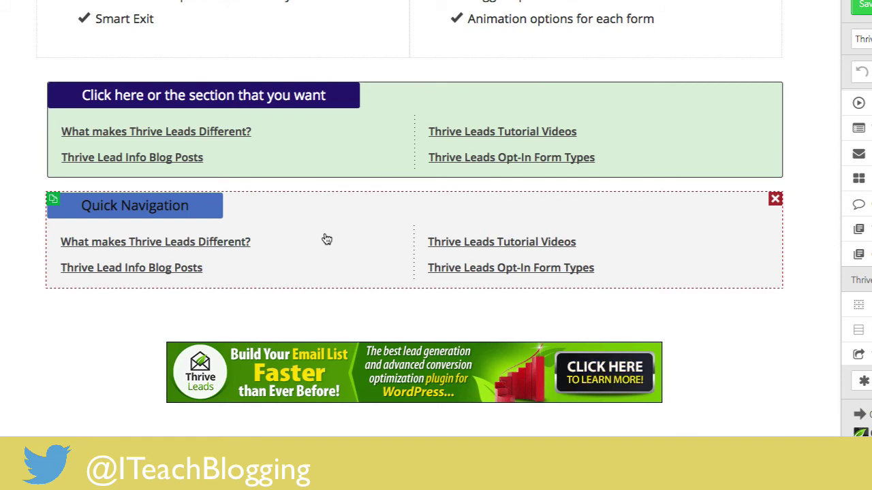
# Step: Change the header background colour from dark blue to red
pyautogui.click(301, 134)
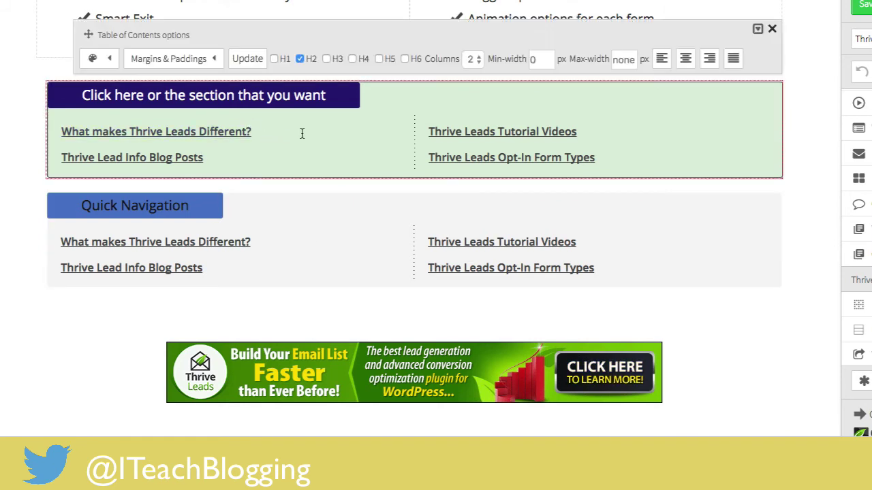
pyautogui.click(102, 59)
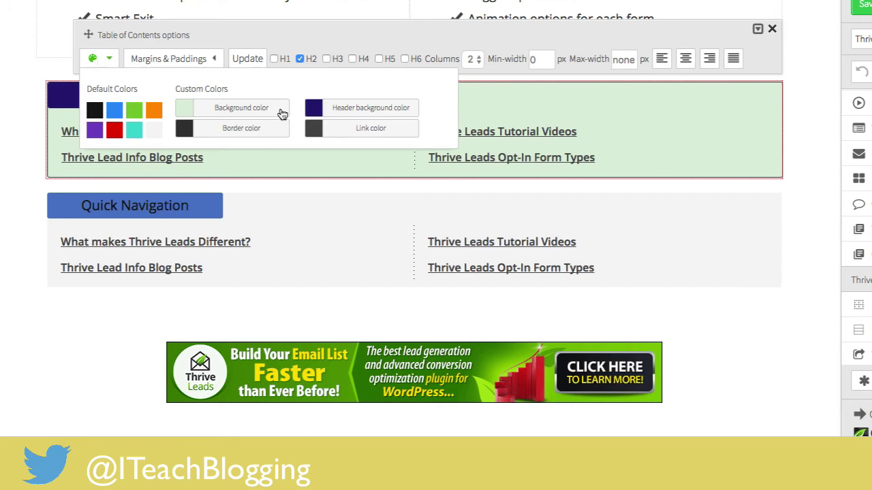
pyautogui.click(387, 109)
pyautogui.scroll(1, 351, 138)
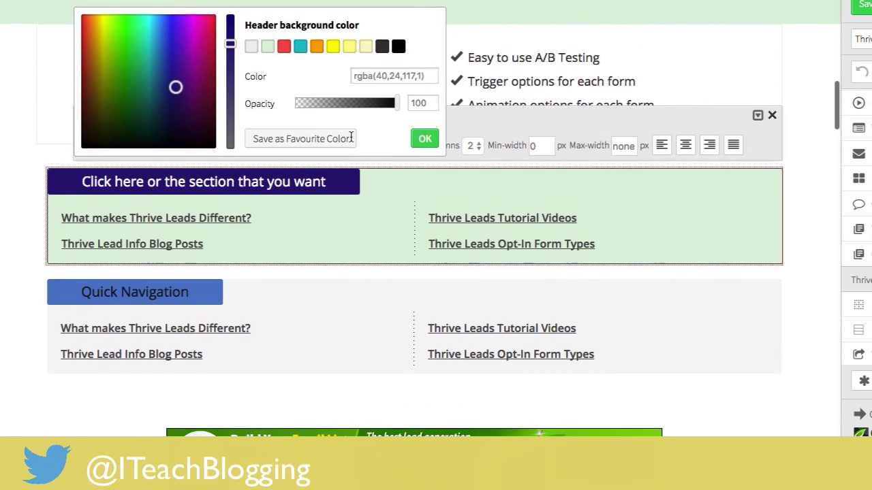
pyautogui.click(283, 46)
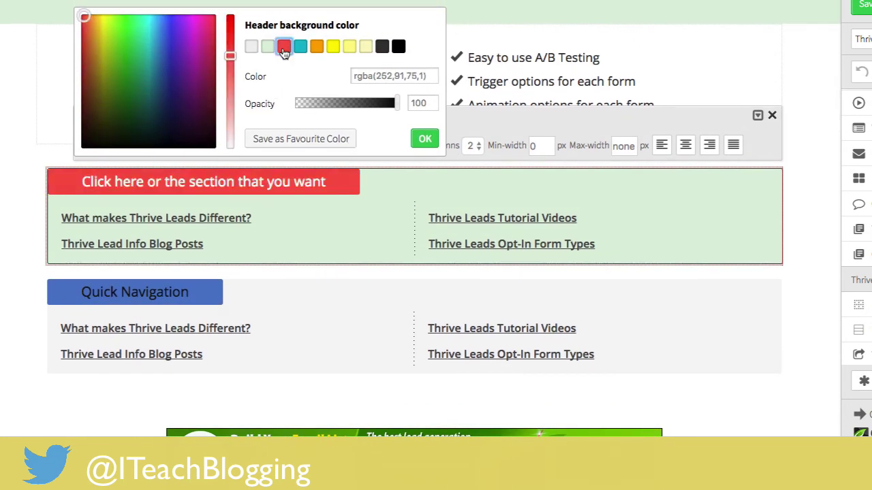
pyautogui.click(29, 175)
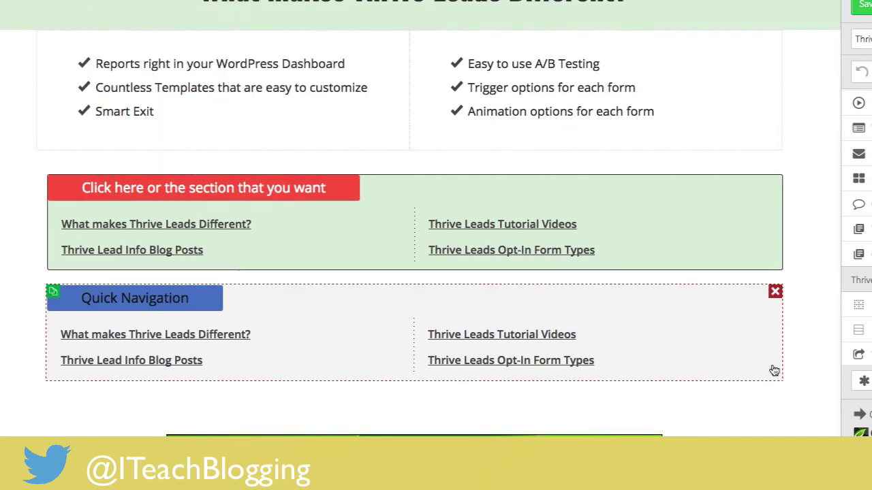
# Step: Delete the old lower Quick Navigation box and save the page
pyautogui.click(776, 292)
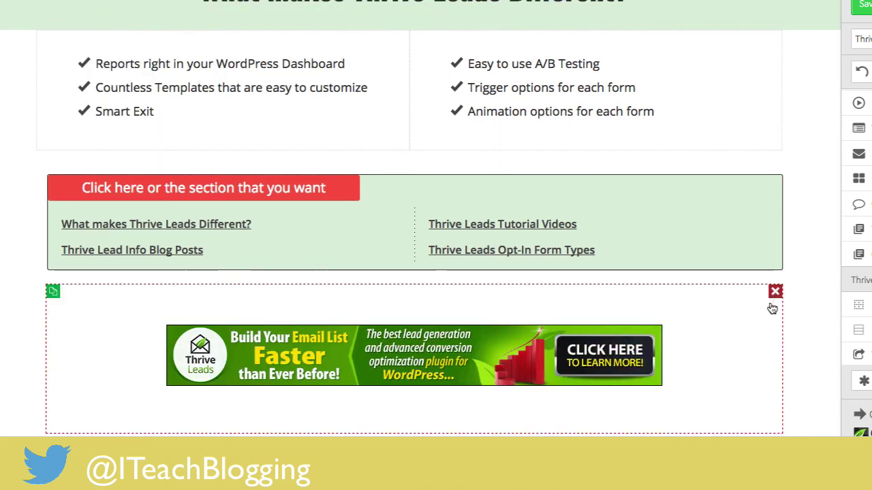
pyautogui.click(856, 8)
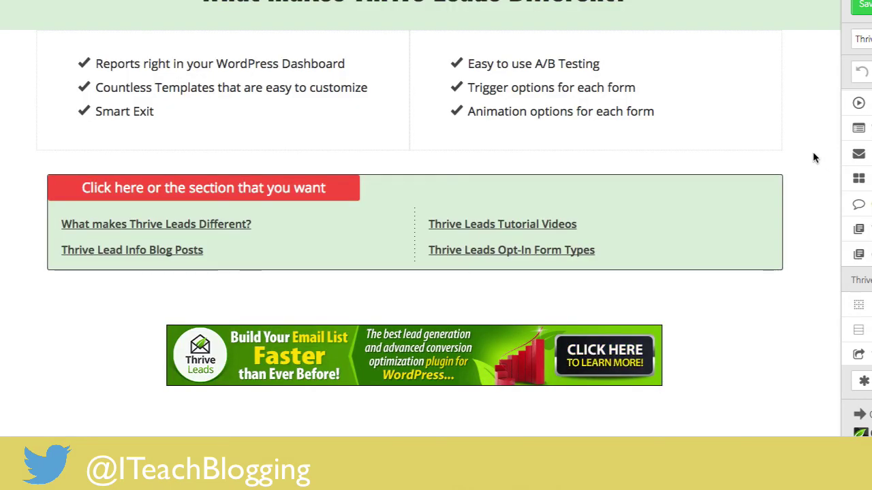
pyautogui.scroll(-1, 812, 158)
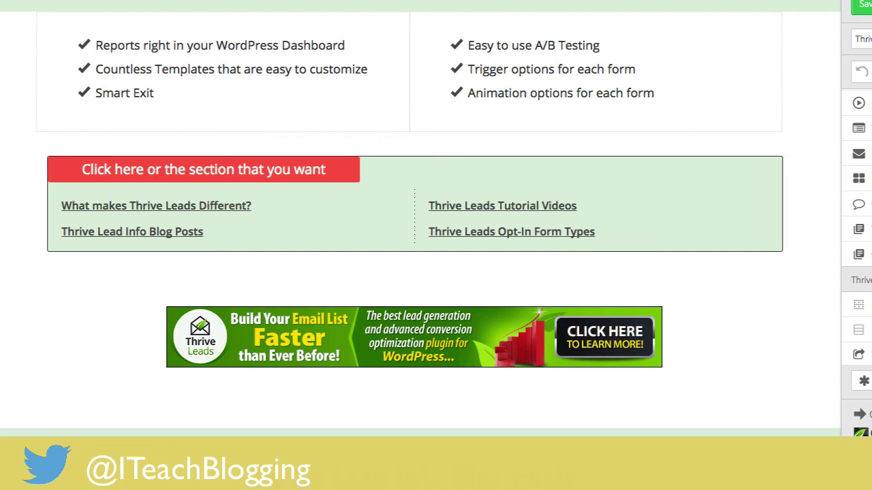
pyautogui.click(867, 6)
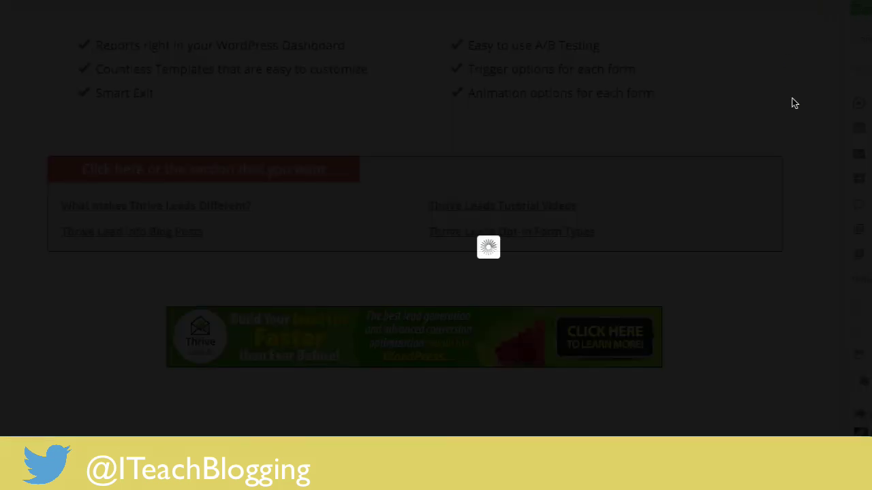